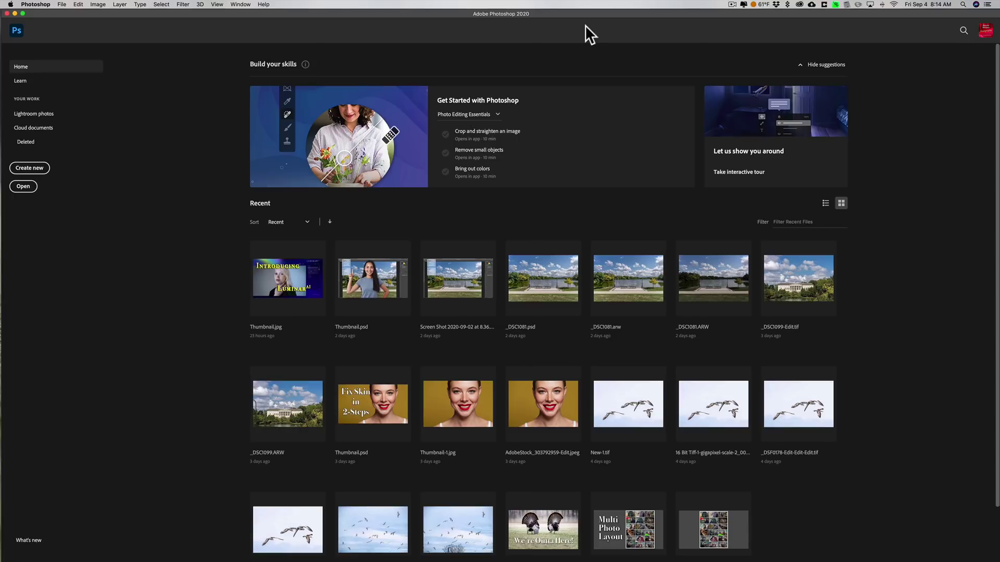
# - Check the Panorama folder on the desktop, then return to Photoshop
pyautogui.click(15, 13)
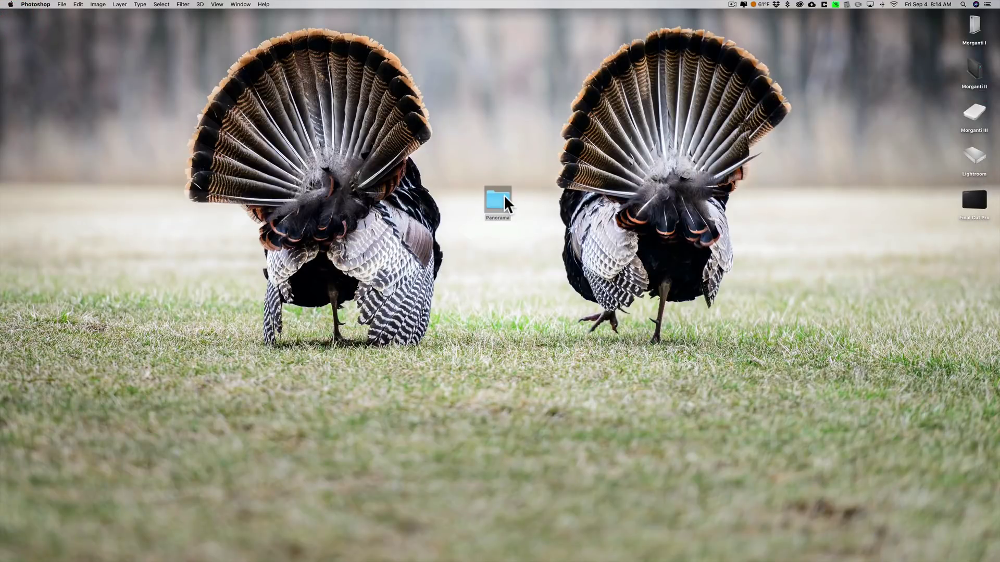
pyautogui.doubleClick(503, 202)
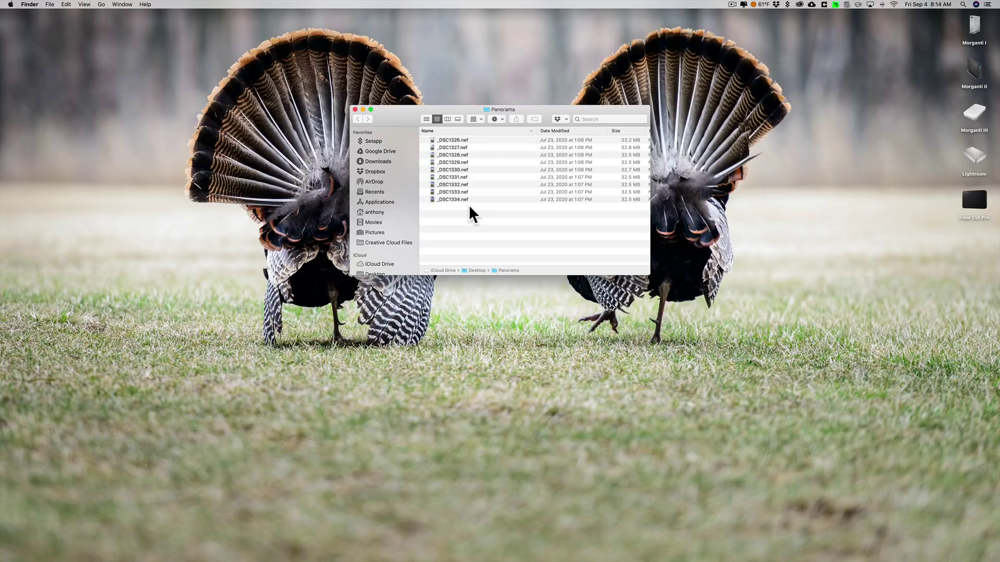
pyautogui.click(355, 110)
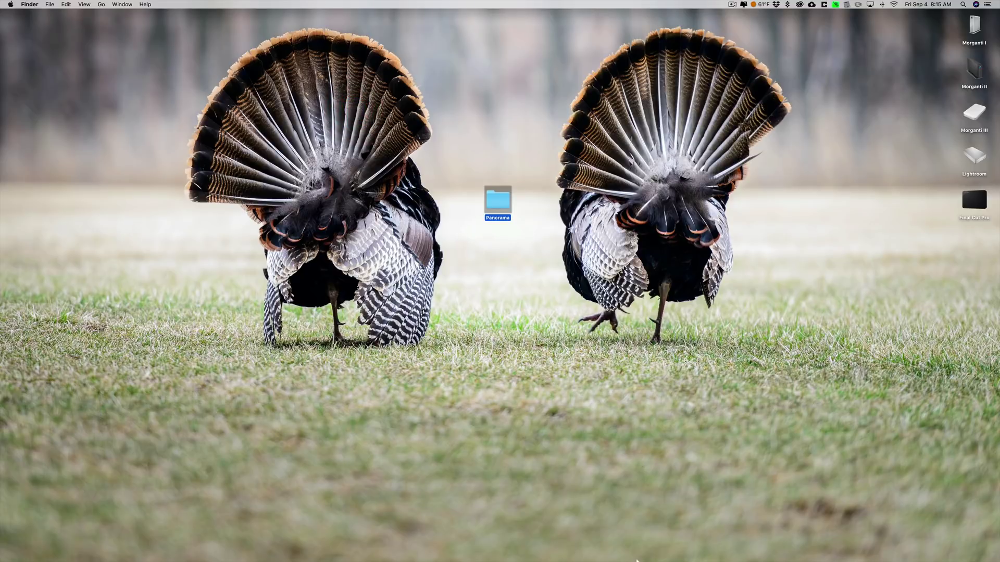
pyautogui.moveTo(637, 560)
pyautogui.click(636, 542)
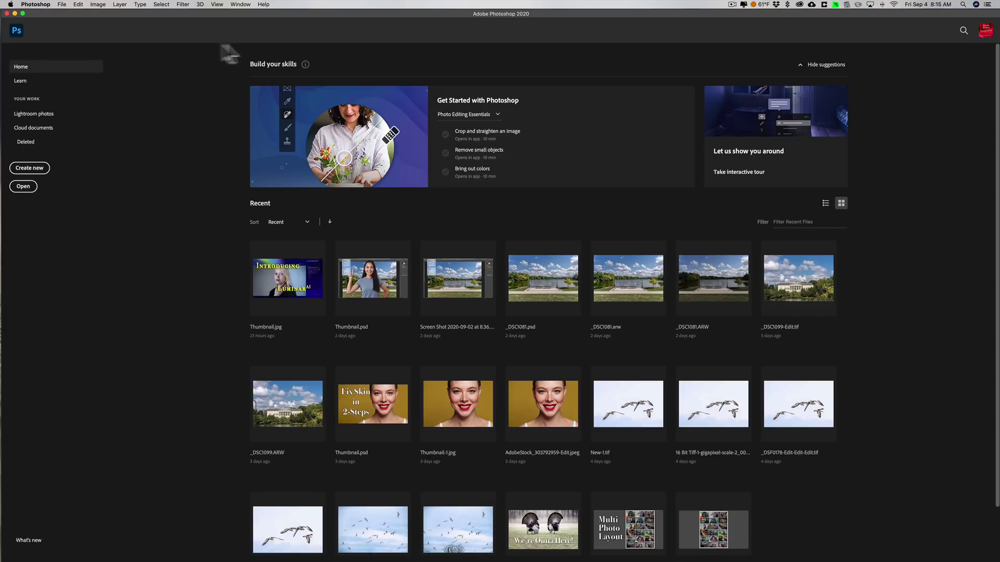
# - Launch Photomerge from File > Automate
pyautogui.click(61, 5)
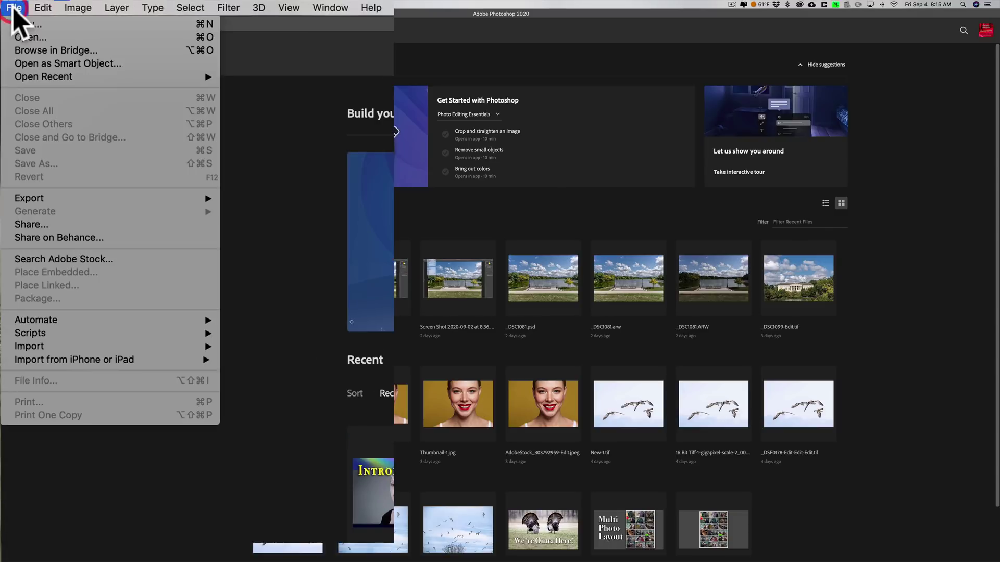
pyautogui.moveTo(129, 317)
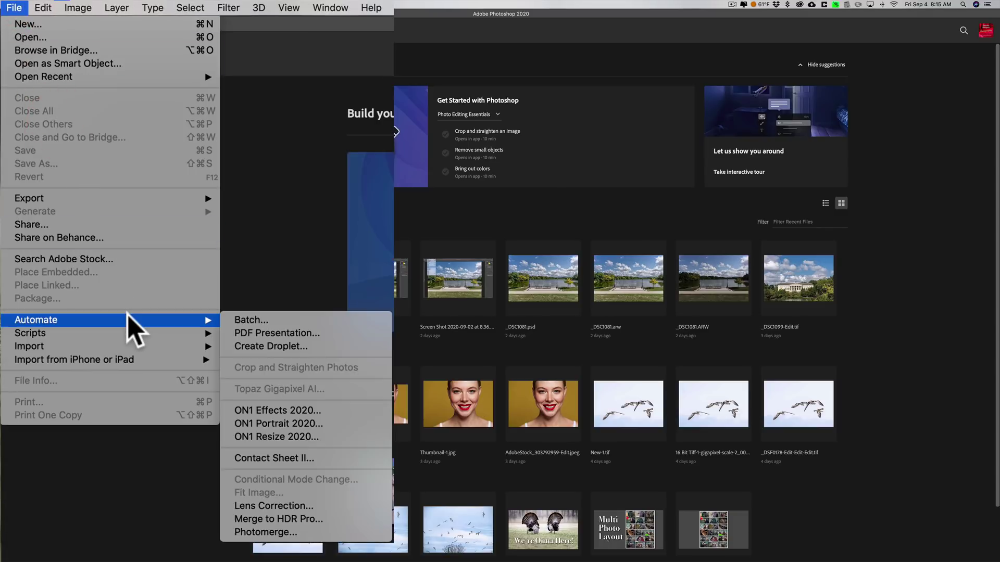
pyautogui.click(319, 532)
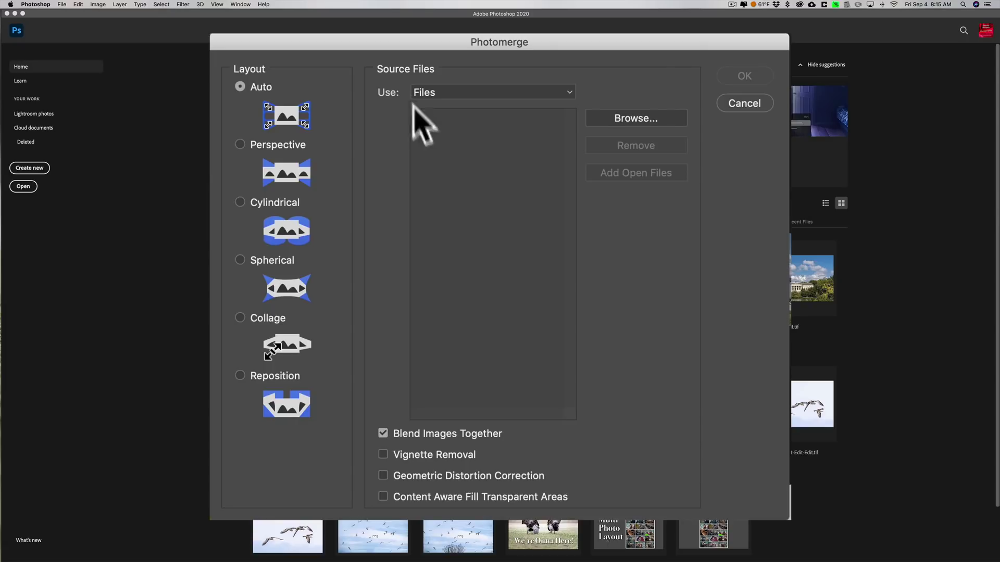
# - Add the nine frames _DSC1326.nef through _DSC1334.nef as Photomerge source files
pyautogui.click(642, 118)
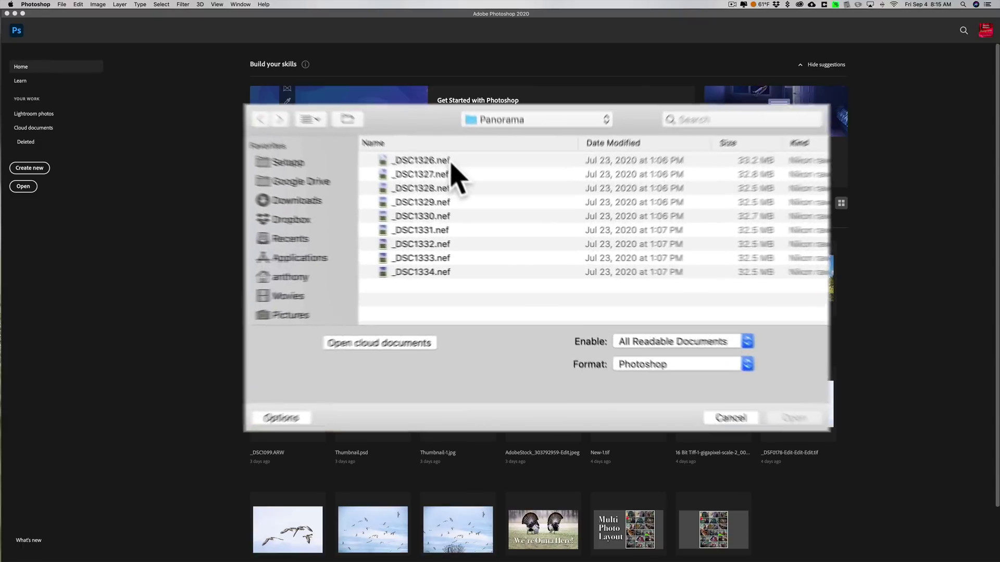
pyautogui.click(451, 163)
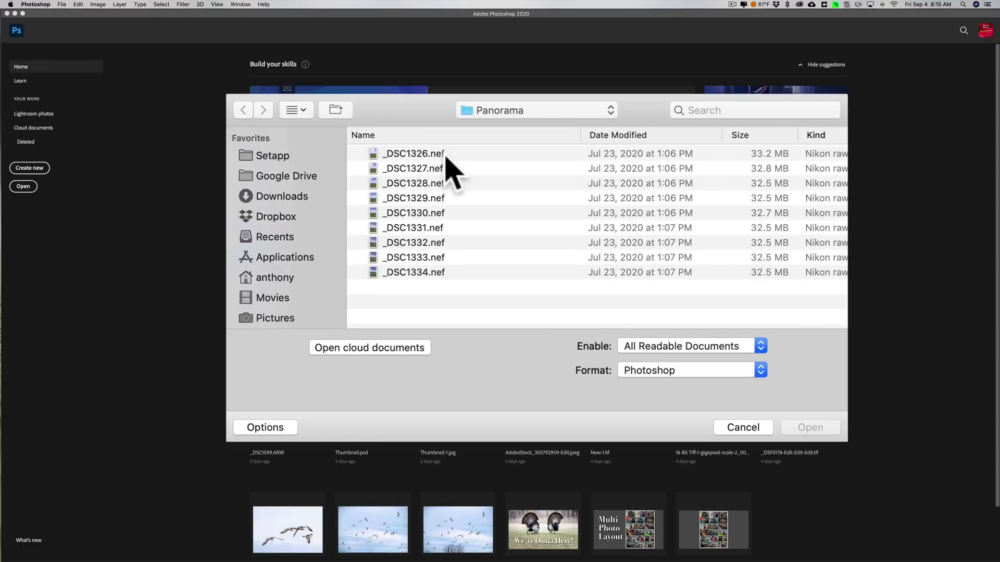
pyautogui.keyDown('shift'); pyautogui.click(472, 272); pyautogui.keyUp('shift')
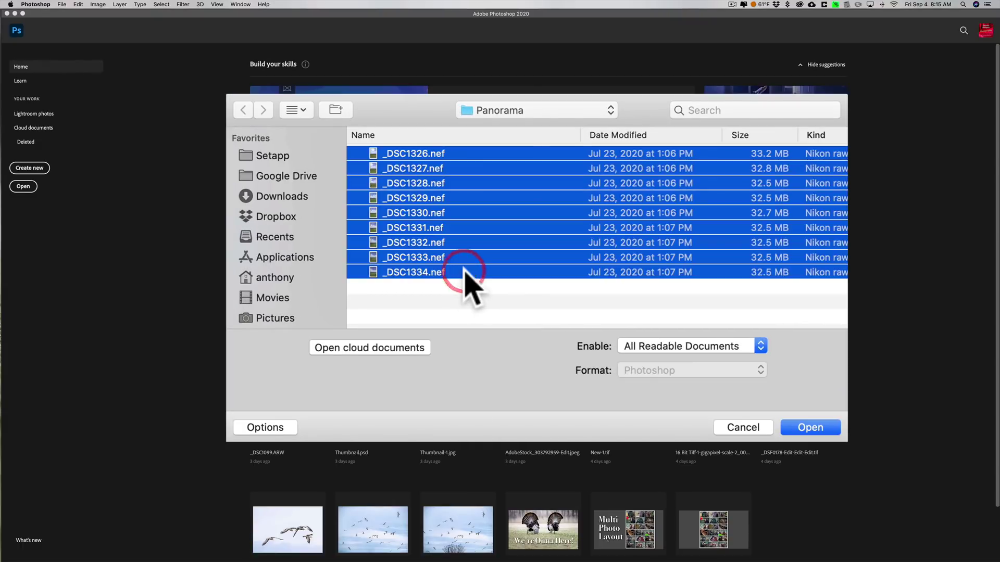
pyautogui.click(810, 427)
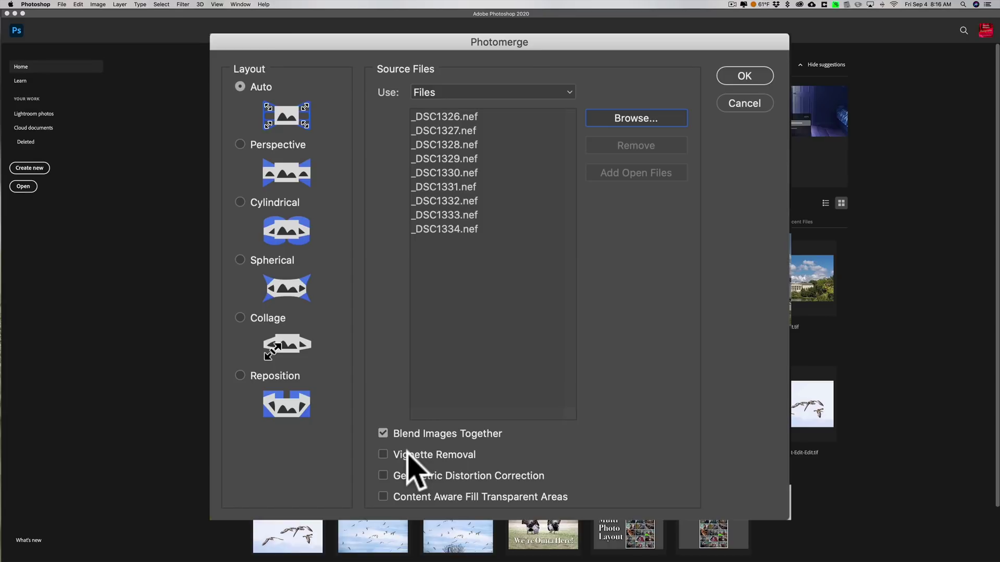
pyautogui.click(385, 457)
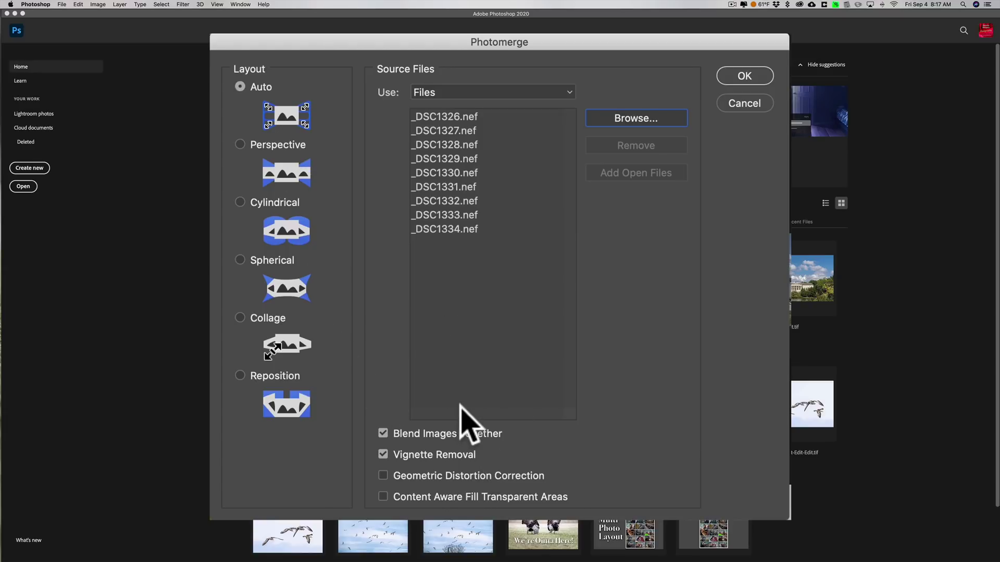
# - Run Photomerge to stitch the nine frames into Untitled_Panorama-1
pyautogui.click(622, 177)
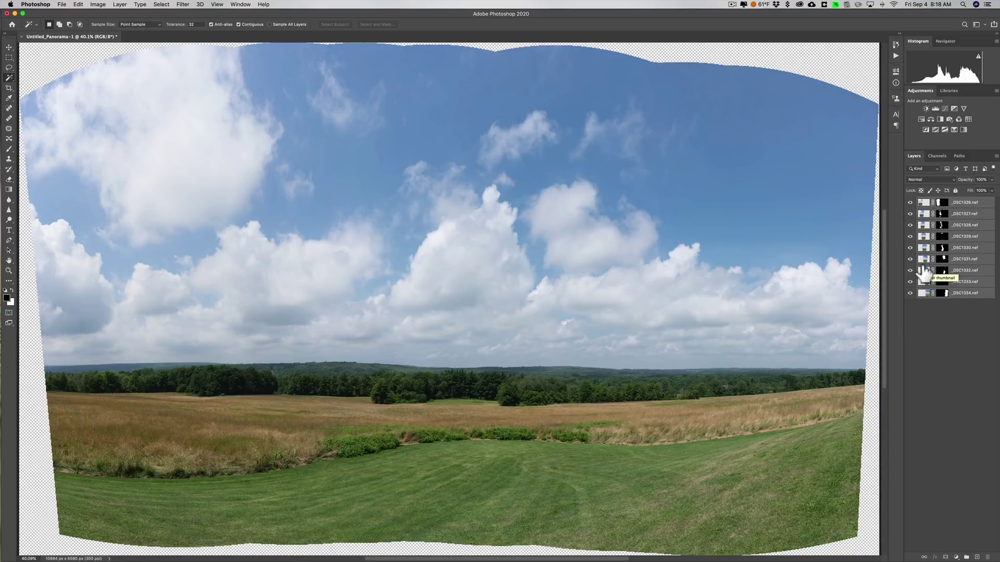
pyautogui.moveTo(901, 208); pyautogui.dragTo(492, 404)
# - Stamp all visible layers into a merged Layer 1 and select its transparent border
pyautogui.click(120, 3)
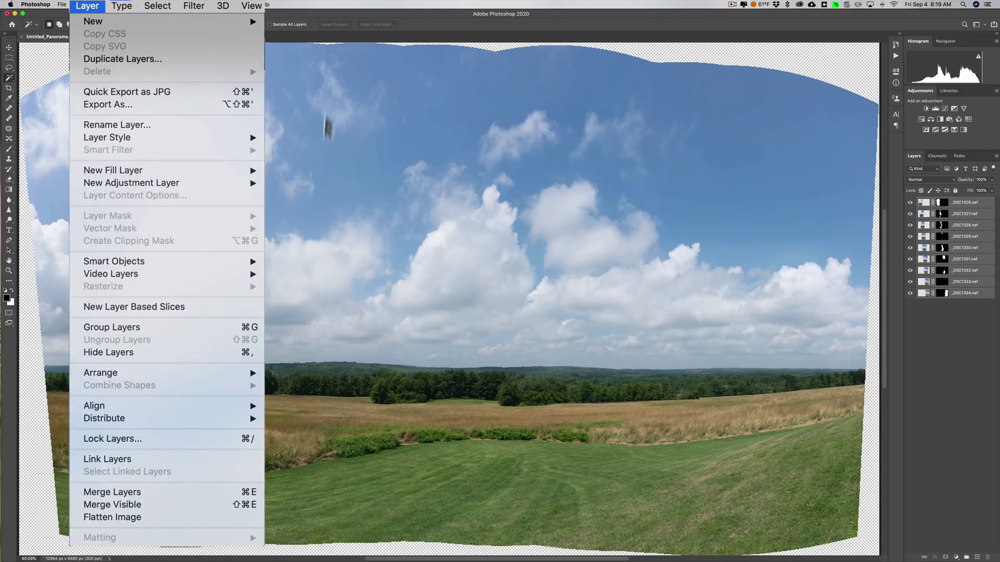
pyautogui.click(421, 14)
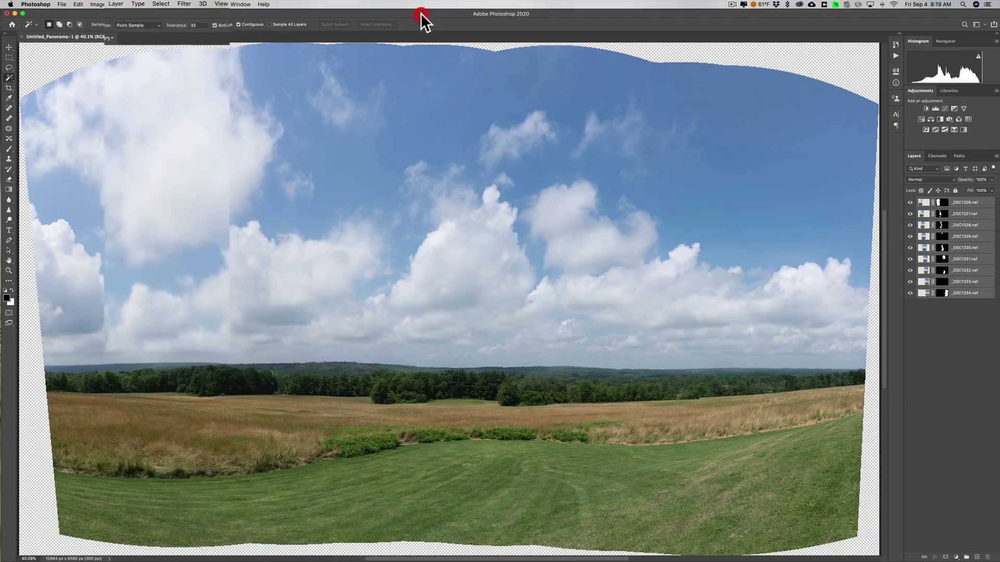
pyautogui.moveTo(945, 253)
pyautogui.mouseDown()
pyautogui.moveTo(946, 279)
pyautogui.moveTo(889, 287)
pyautogui.moveTo(648, 282)
pyautogui.mouseUp()
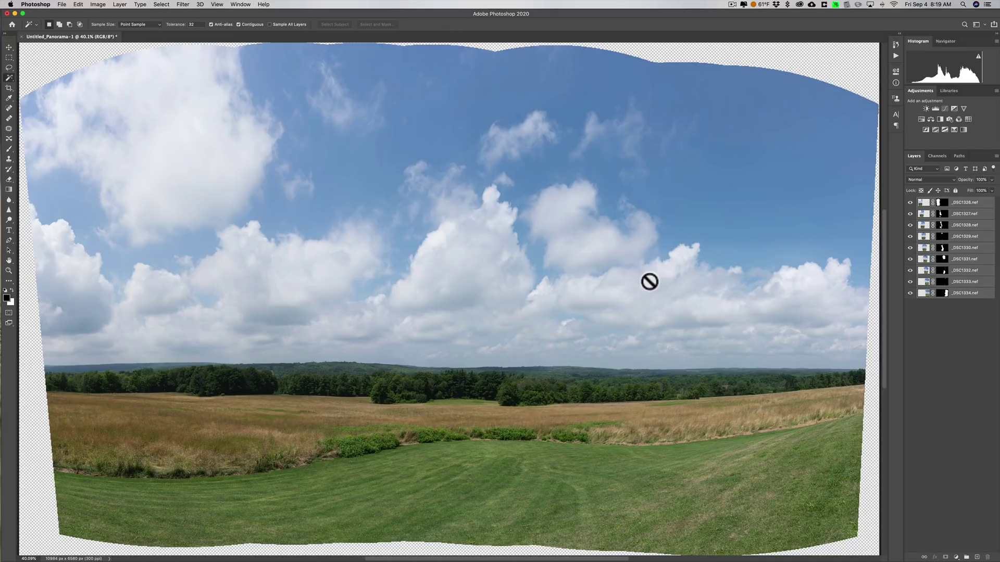
pyautogui.press('shift')
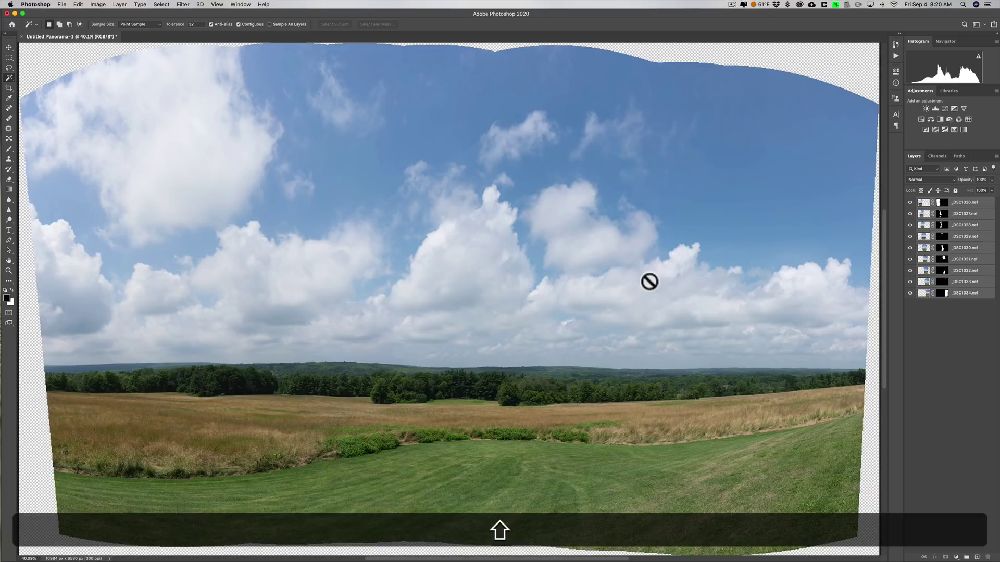
pyautogui.press('alt+shift+super+e')
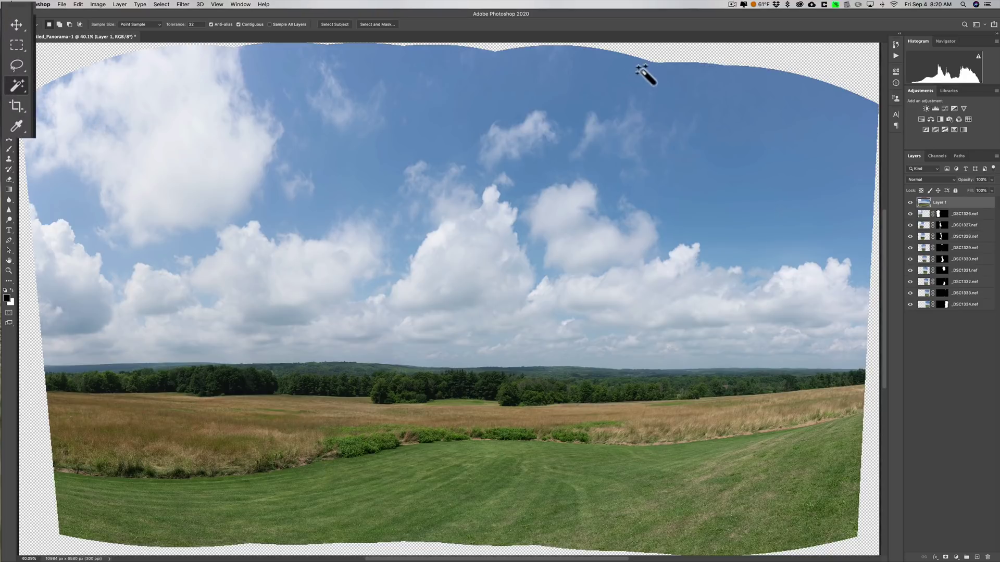
pyautogui.click(776, 53)
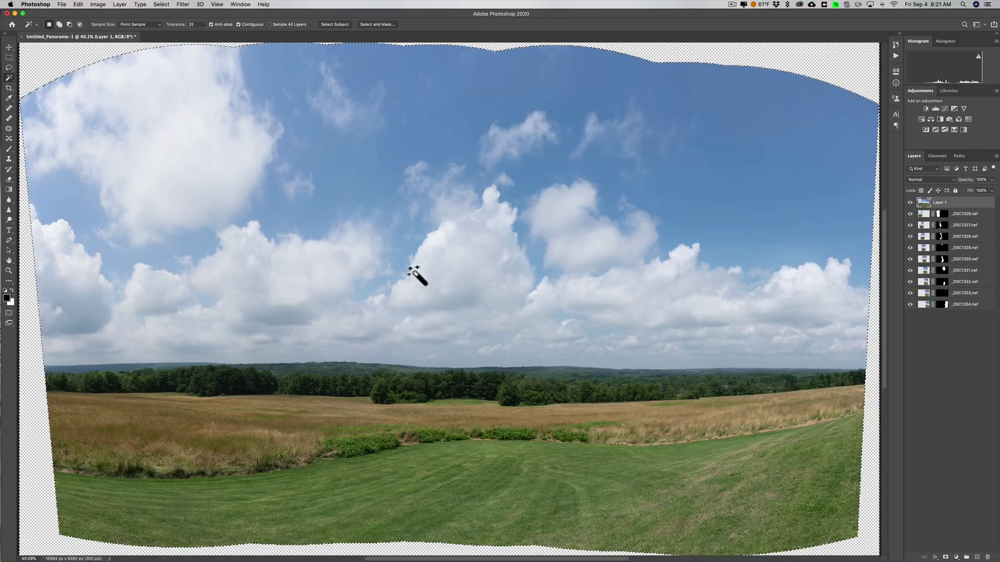
pyautogui.click(78, 5)
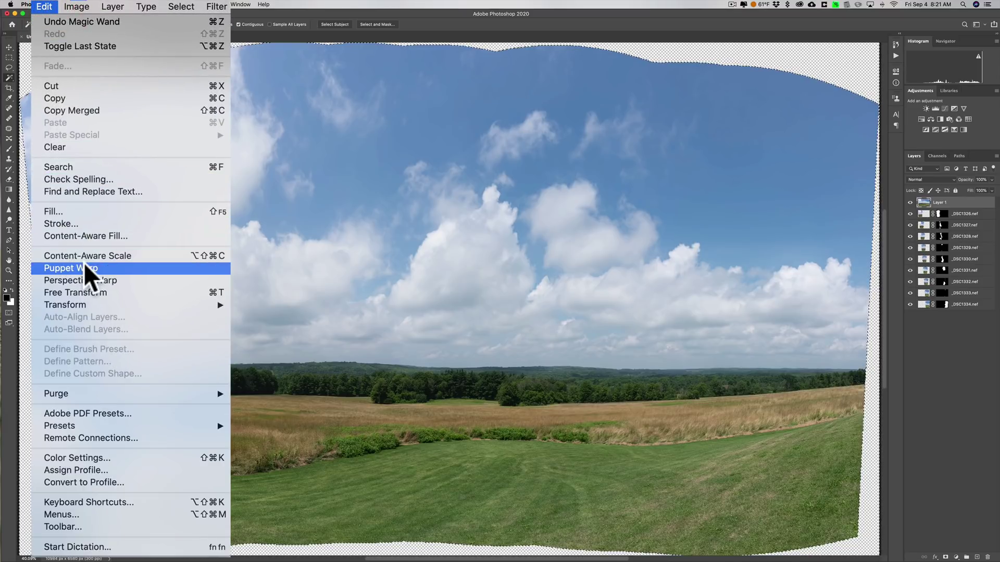
# - Content-Aware Fill the selected edges onto a duplicate layer, then deselect
pyautogui.click(134, 236)
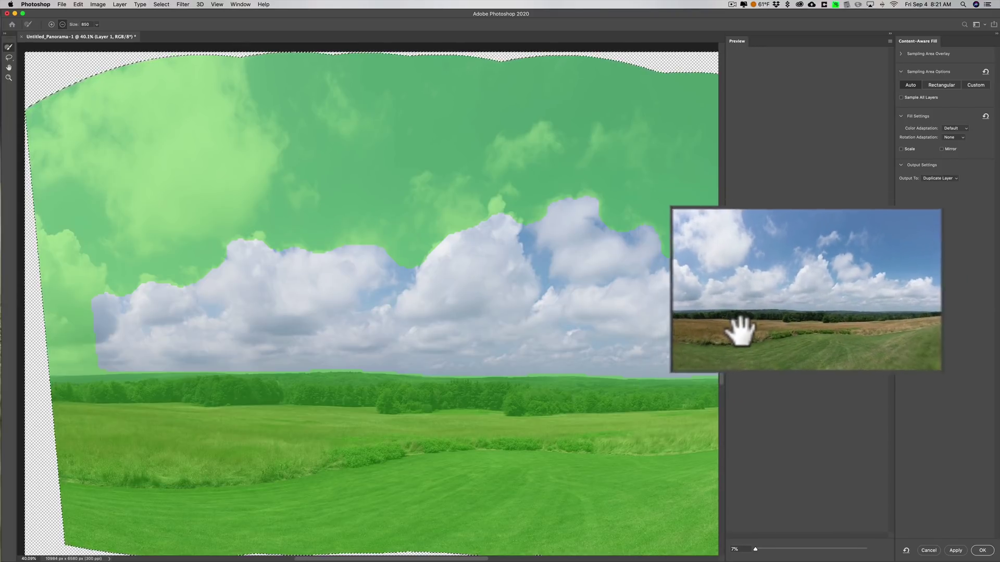
pyautogui.click(982, 551)
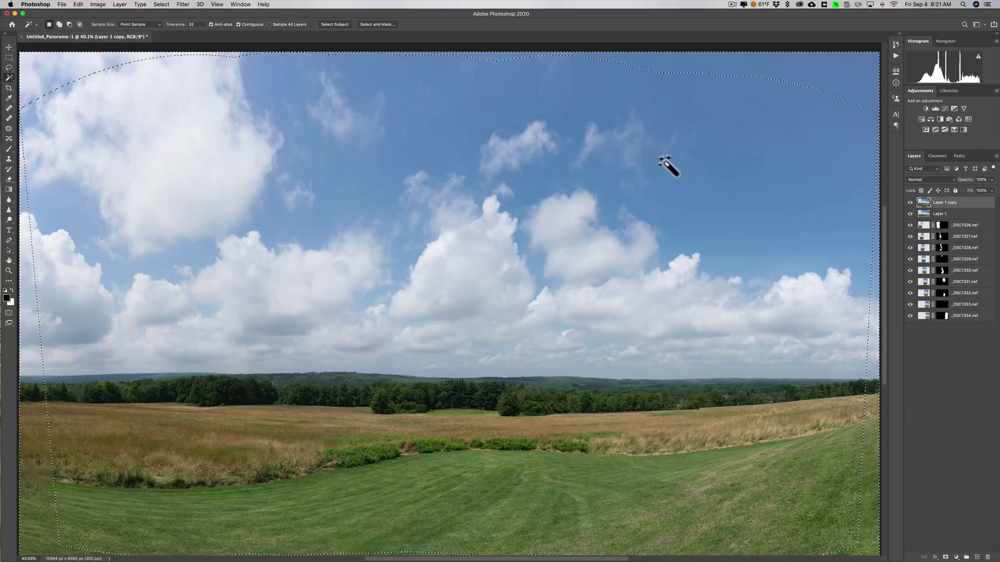
pyautogui.press('super+d')
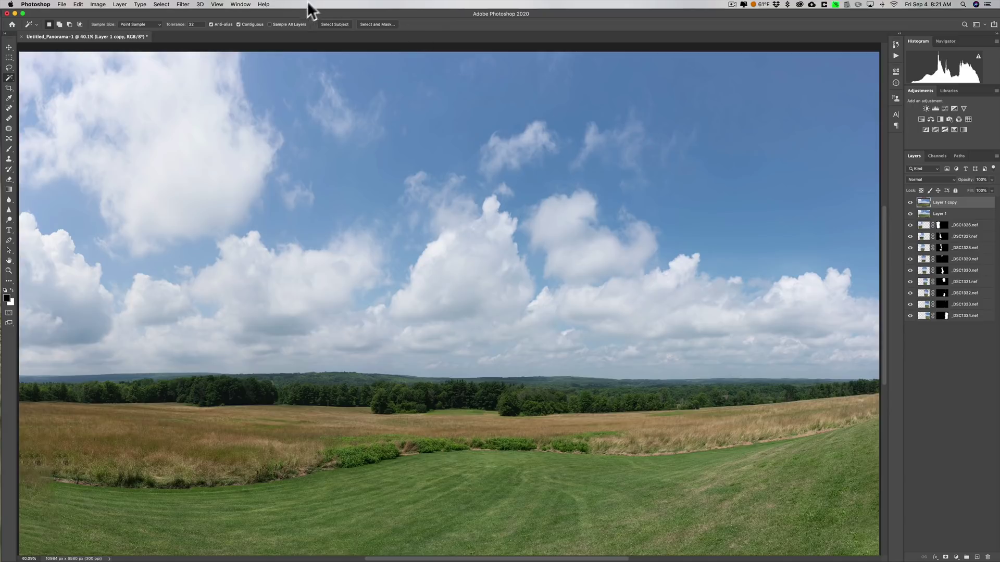
# - In Camera Raw Filter, set Highlights -41, Shadows +65, Whites +18 and lower Blacks
pyautogui.click(183, 5)
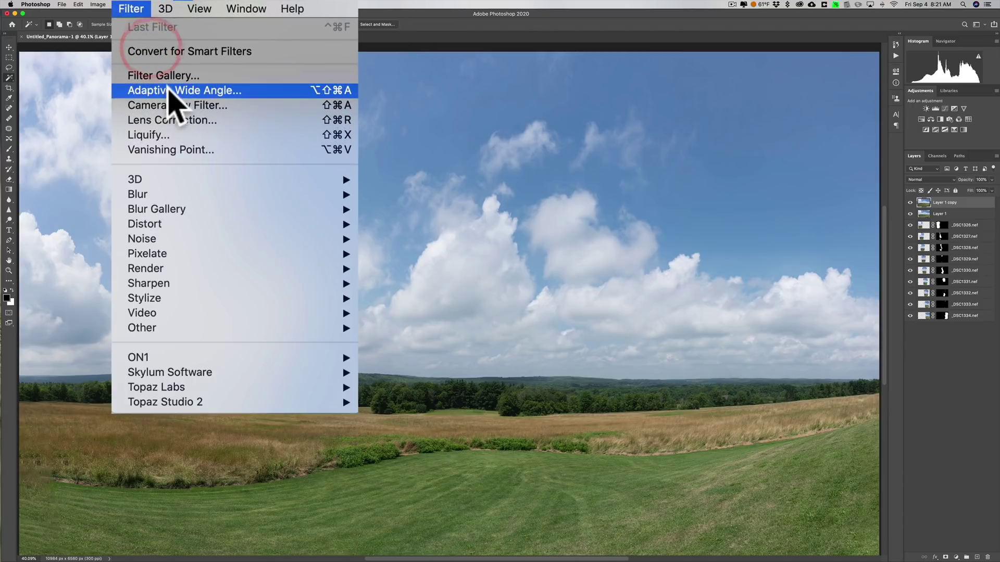
pyautogui.click(190, 62)
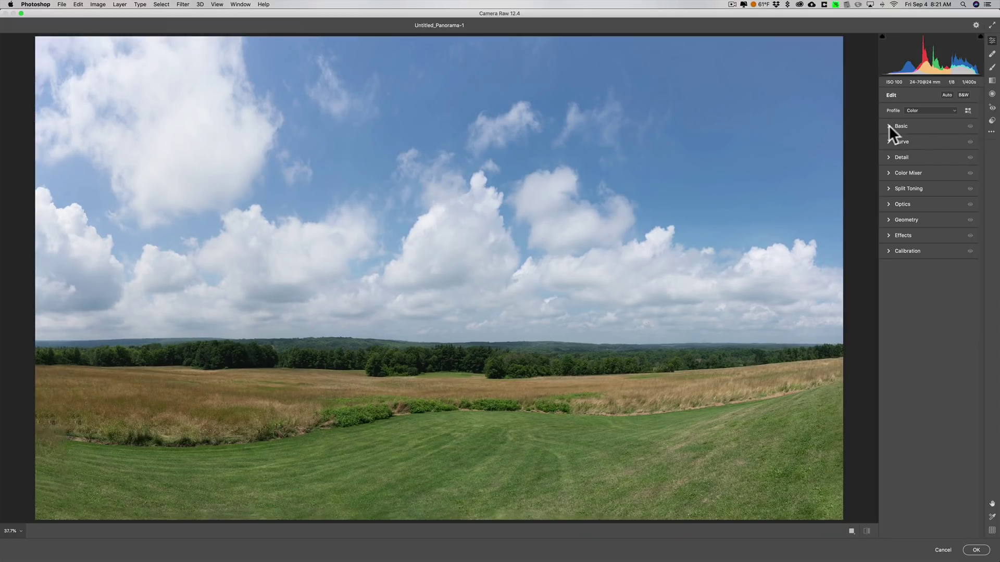
pyautogui.click(888, 126)
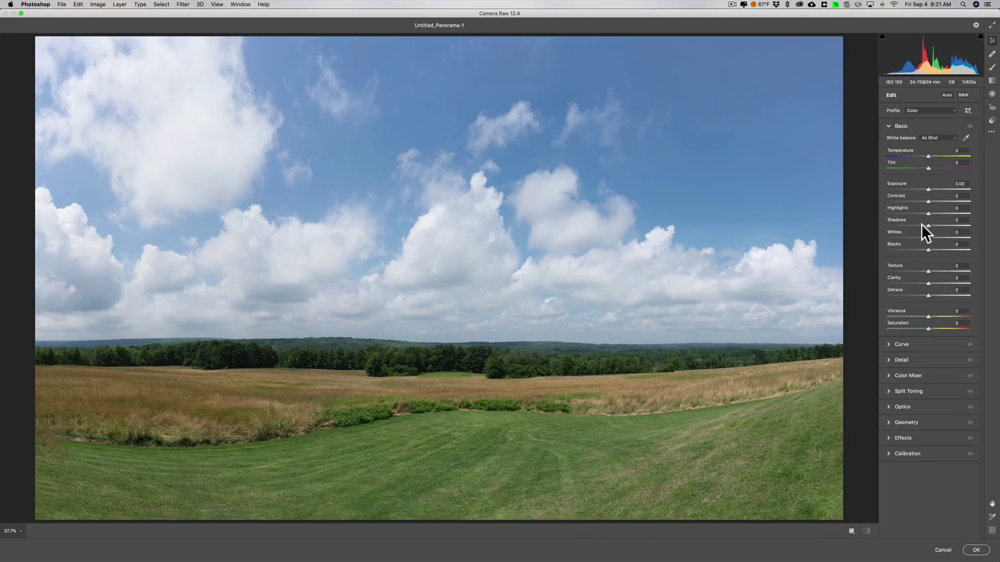
pyautogui.moveTo(928, 223); pyautogui.dragTo(917, 248)
pyautogui.press('alt')
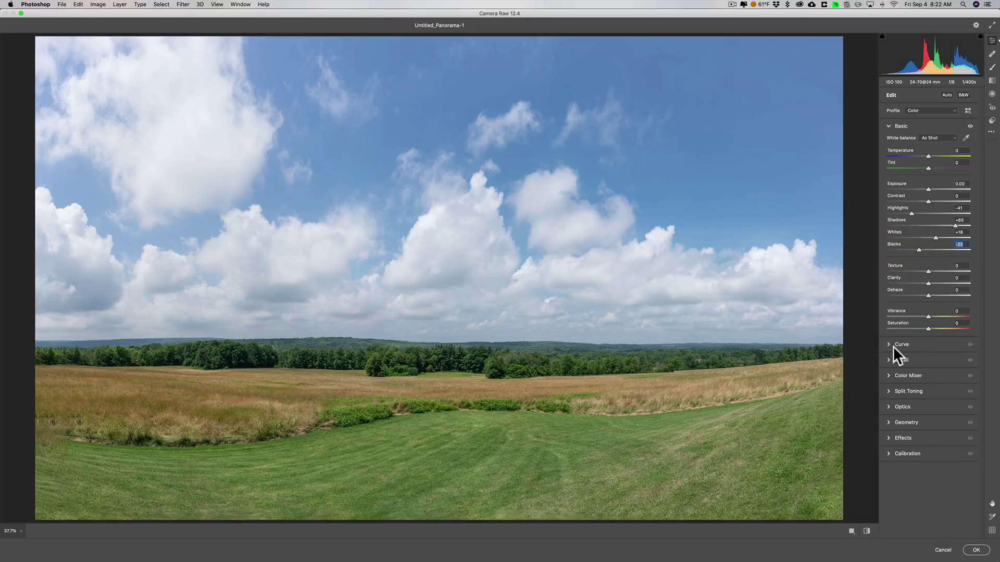
# - In Color Mixer, set Yellows luminance +31 and Oranges/Blues saturation +15/+18
pyautogui.keyDown('alt'); pyautogui.click(888, 375); pyautogui.keyUp('alt')
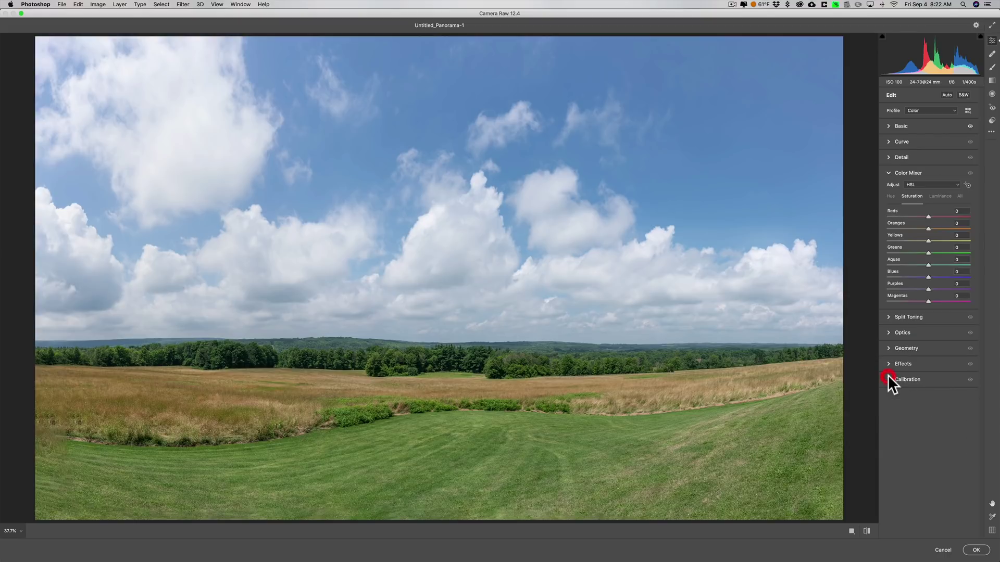
pyautogui.click(938, 195)
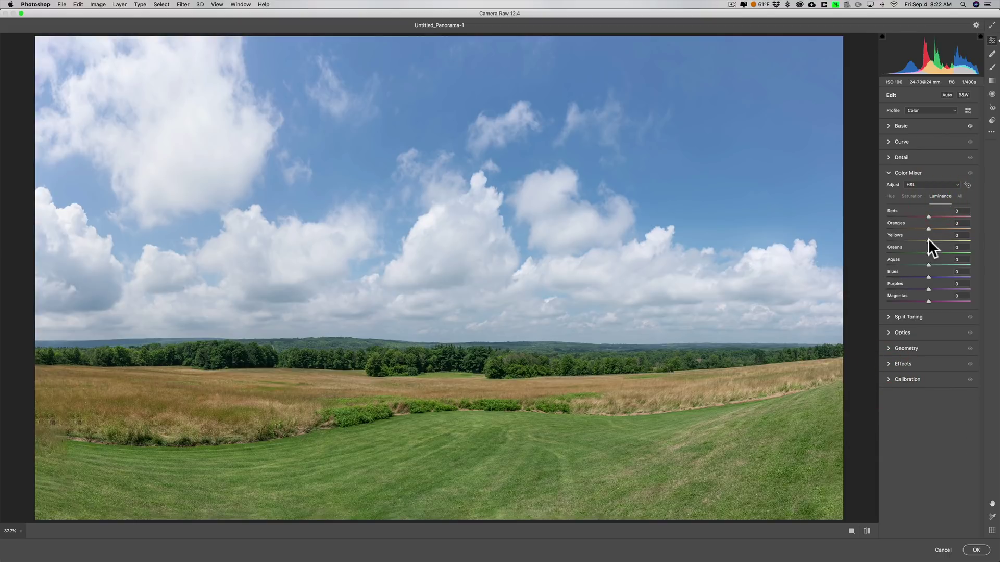
pyautogui.moveTo(928, 239); pyautogui.dragTo(924, 276)
pyautogui.click(914, 196)
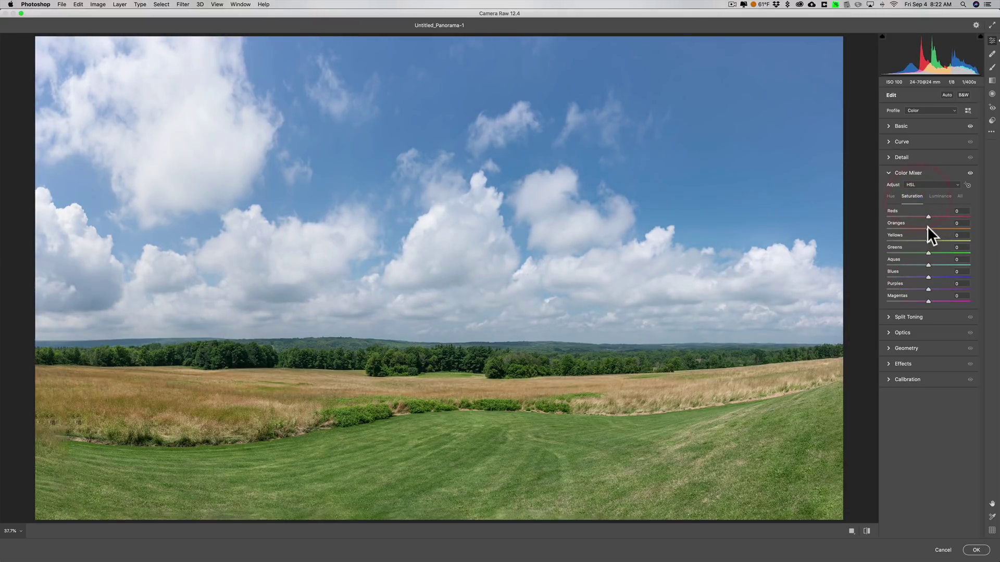
pyautogui.moveTo(927, 227); pyautogui.dragTo(934, 229)
pyautogui.moveTo(927, 275); pyautogui.dragTo(932, 275)
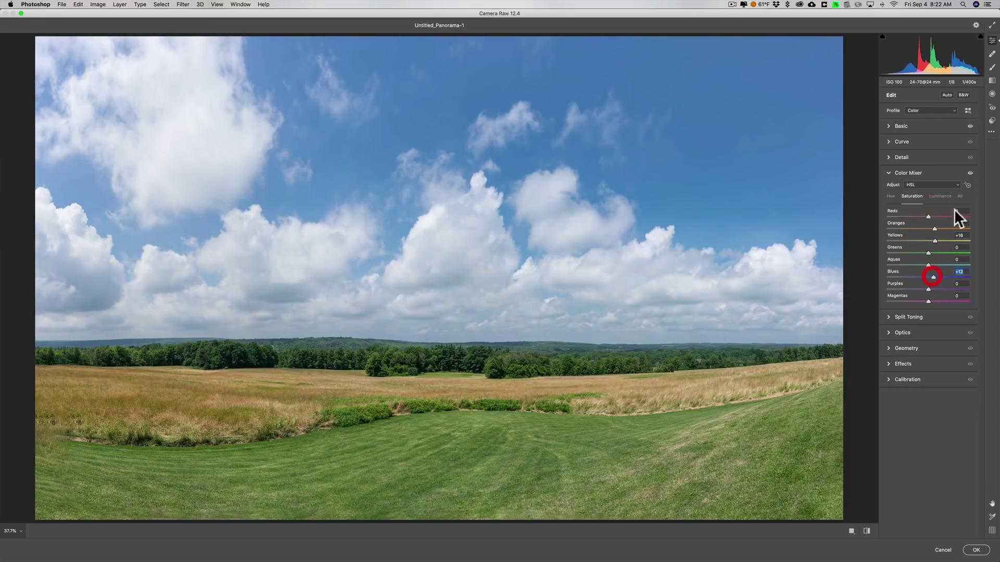
pyautogui.click(888, 172)
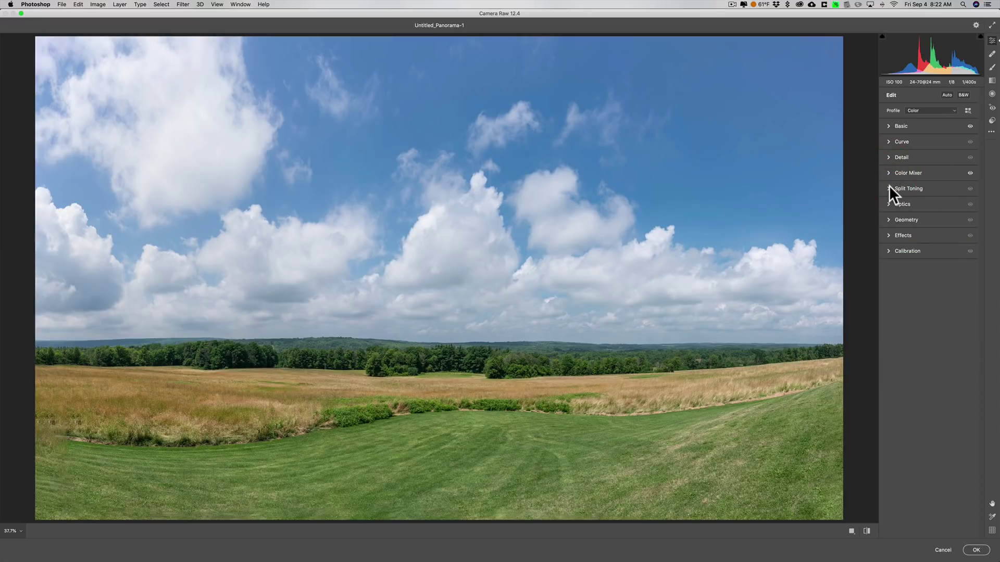
# - Add a -5 vignette in Effects and apply the Camera Raw edits
pyautogui.click(888, 237)
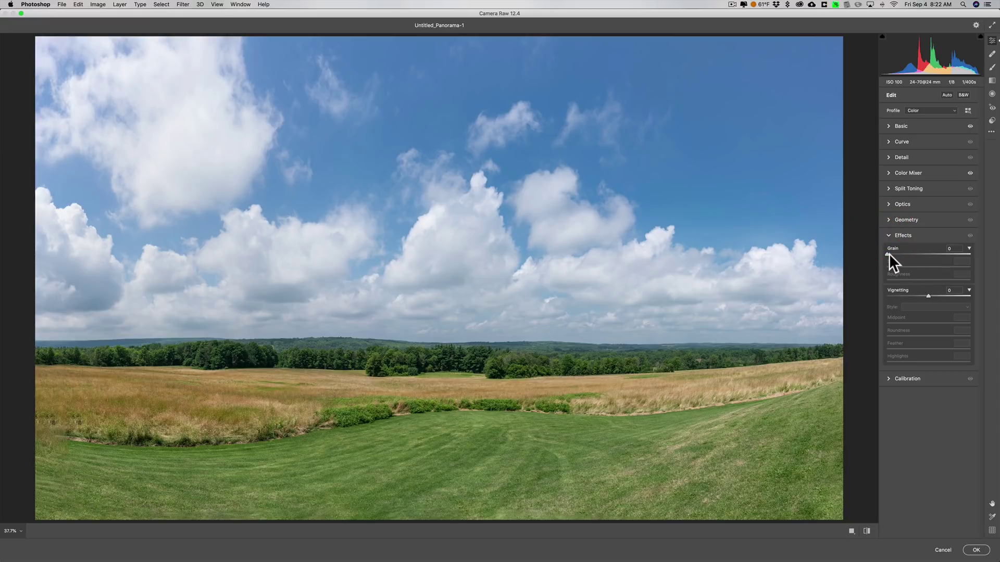
pyautogui.moveTo(927, 294); pyautogui.dragTo(927, 294)
pyautogui.click(926, 295)
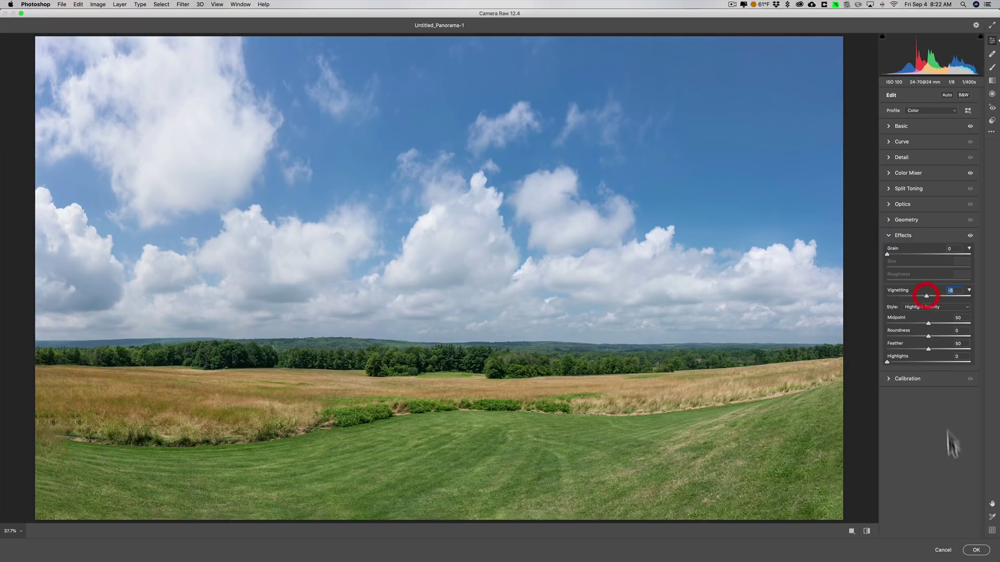
pyautogui.click(975, 551)
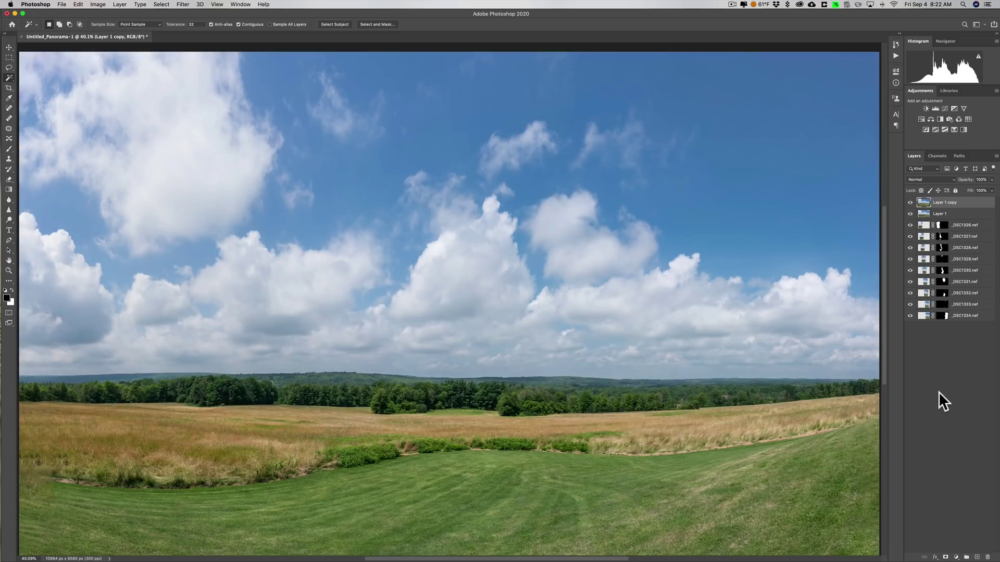
pyautogui.scroll(-1, 641, 253)
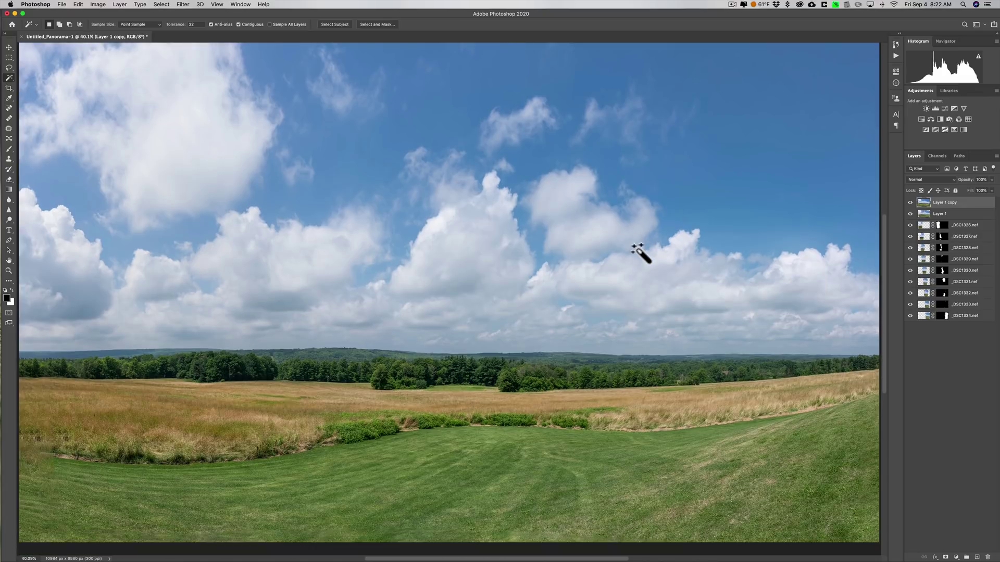